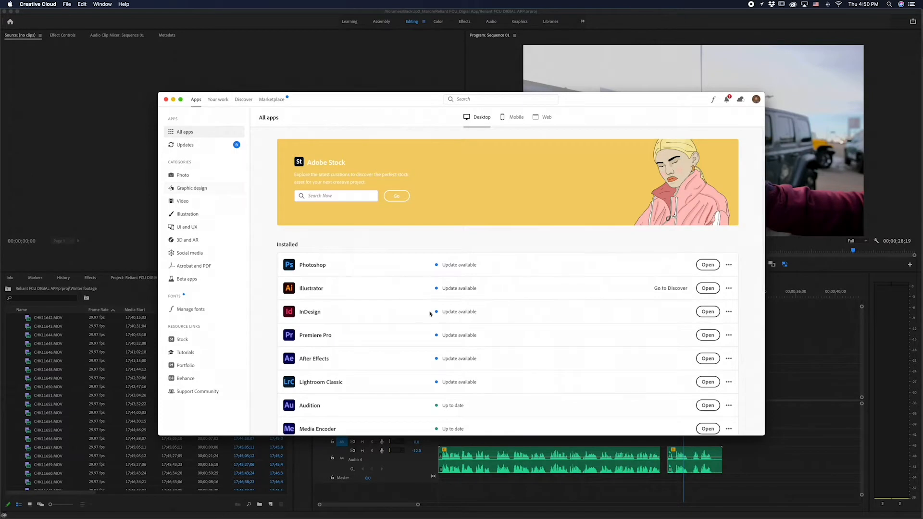
Close the Creative Cloud apps window and switch to the Reliant Digital script document in InDesign
scroll(428, 313, up, 5)
click(166, 100)
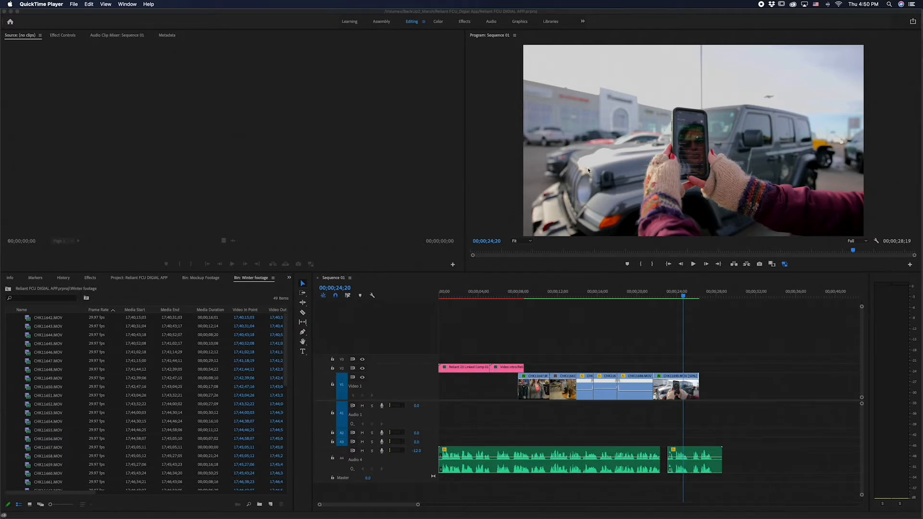
key(super+Tab)
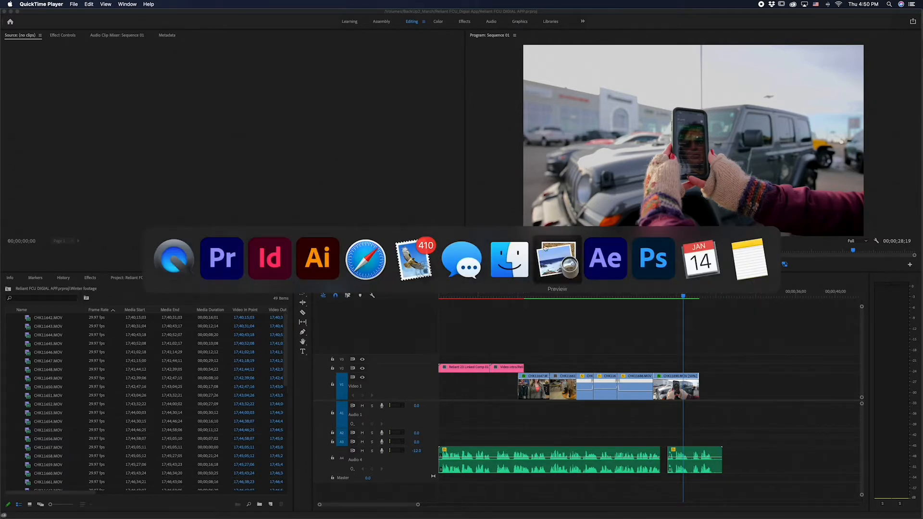
click(270, 249)
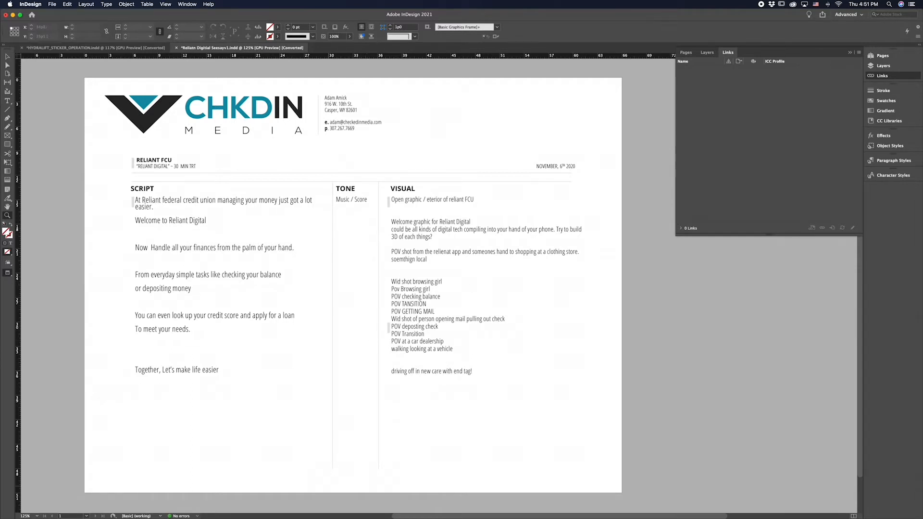
Switch to Illustrator and examine the storyboard's phone, clothing store and car dealership frames
key(super+Tab)
click(326, 260)
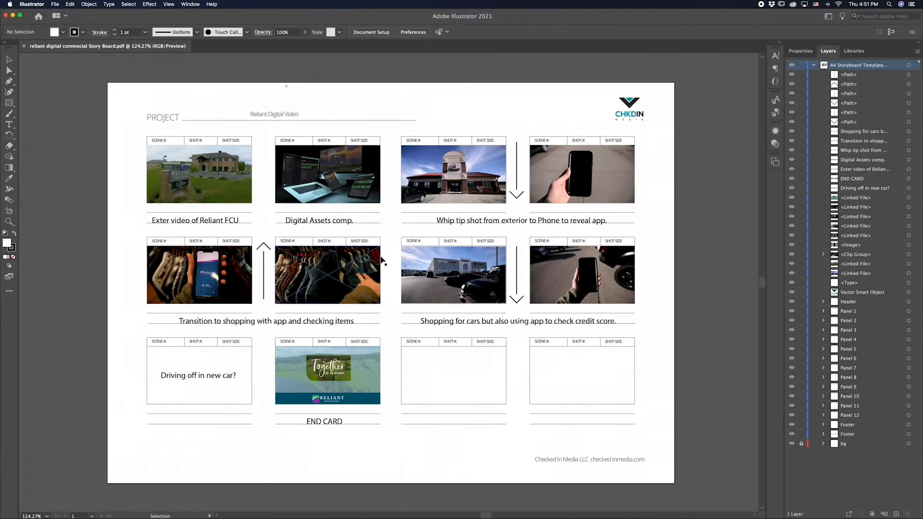
click(602, 180)
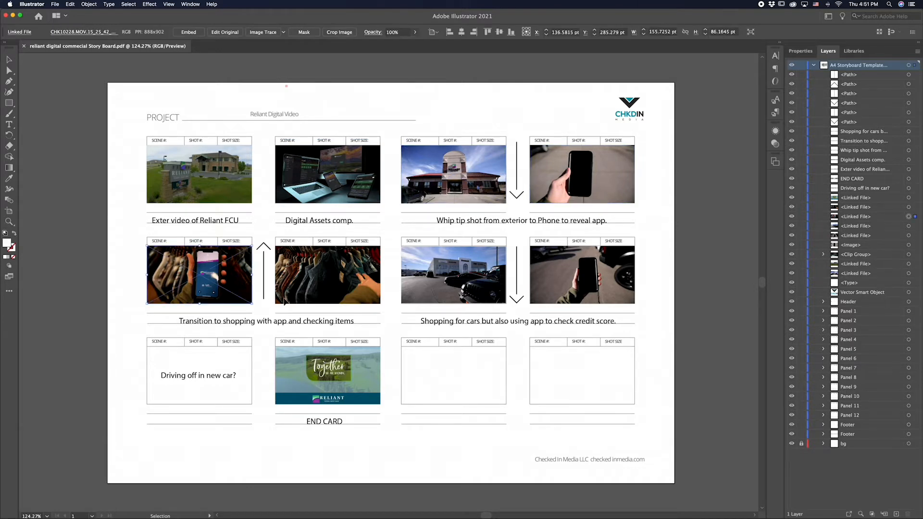
click(433, 288)
click(536, 289)
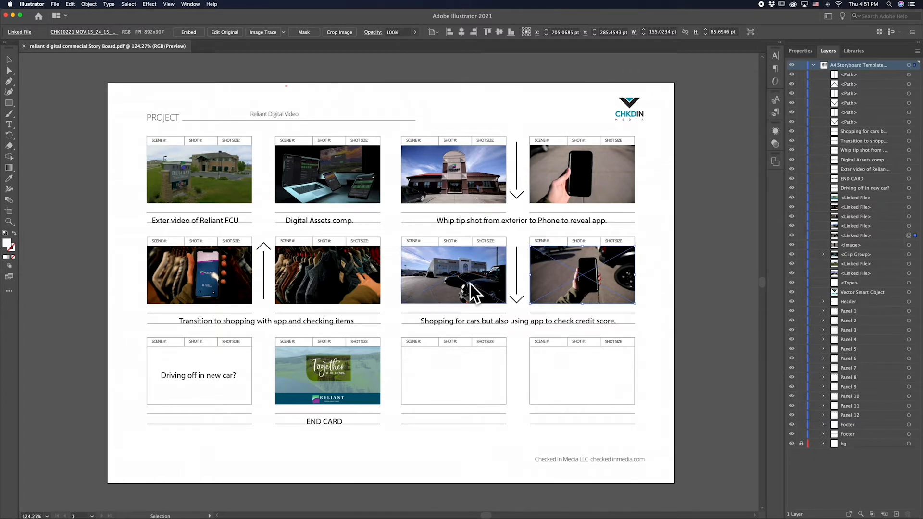
click(693, 291)
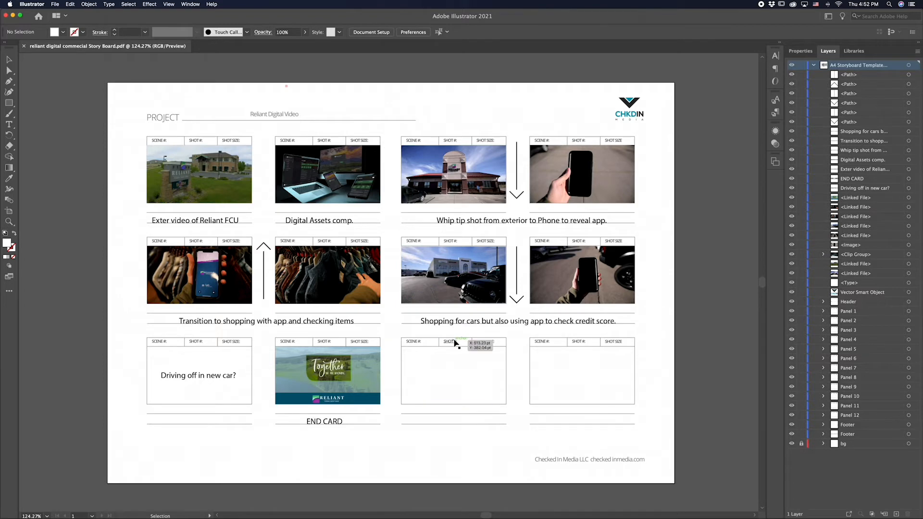
Return to InDesign to review the script, and switch to the Sequence 01 edit in Premiere Pro
key(super+Tab)
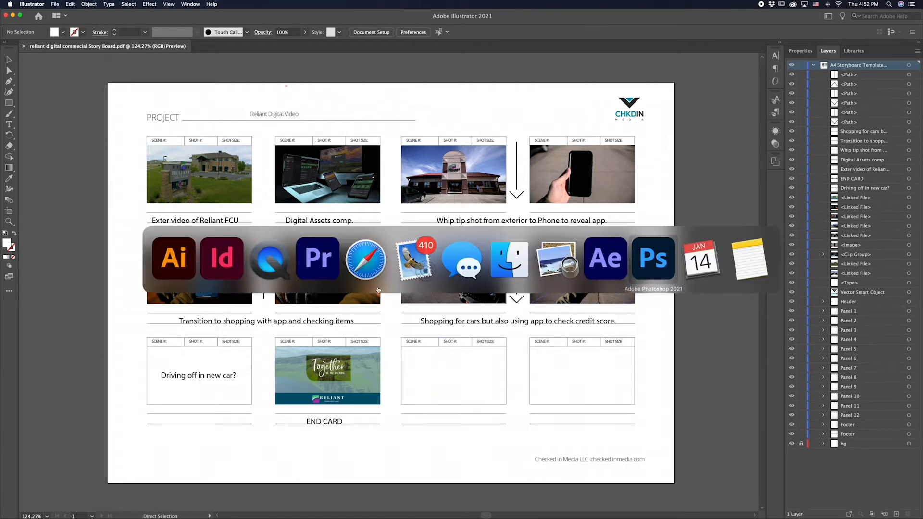
click(227, 260)
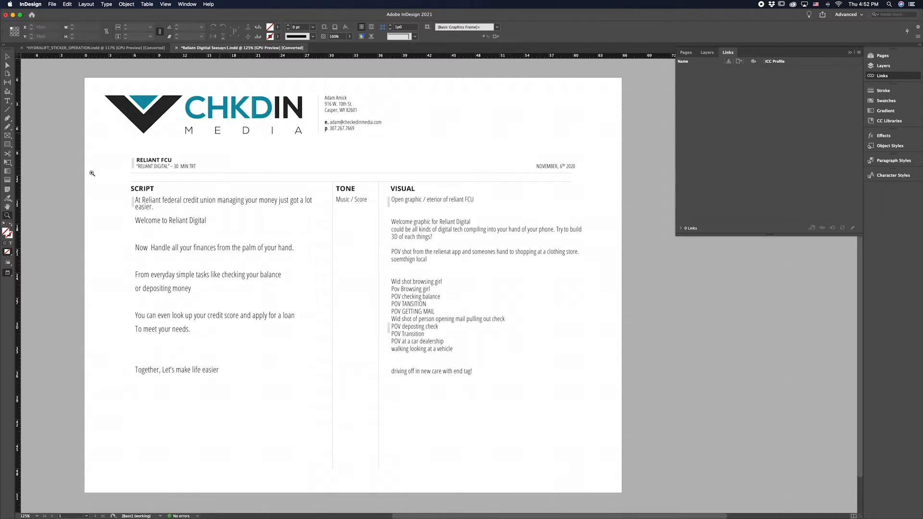
key(super+Tab)
key(super+Tab)
key(super+Tab)
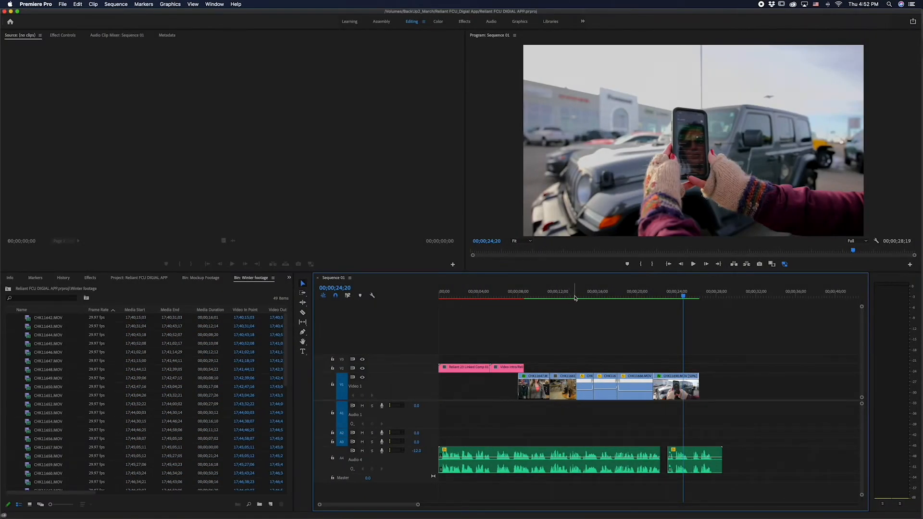
Scrub the opening of Sequence 01 to 00;00;07;12 and open the Video intro clip's original composition in After Effects
drag(575, 298, 446, 303)
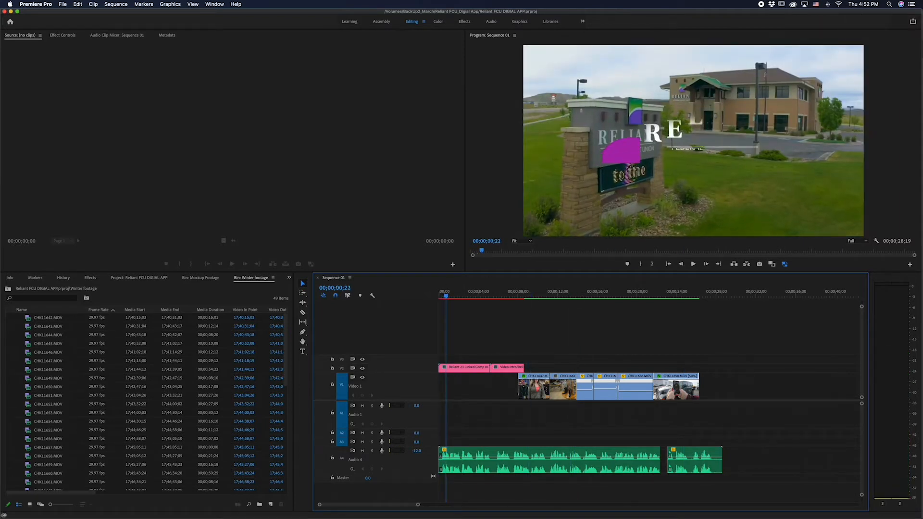
drag(468, 295, 512, 297)
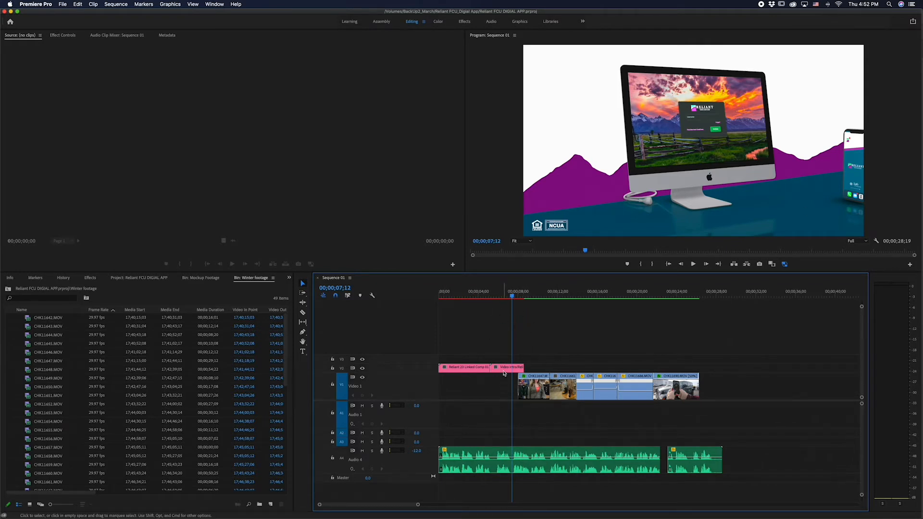
right_click(504, 373)
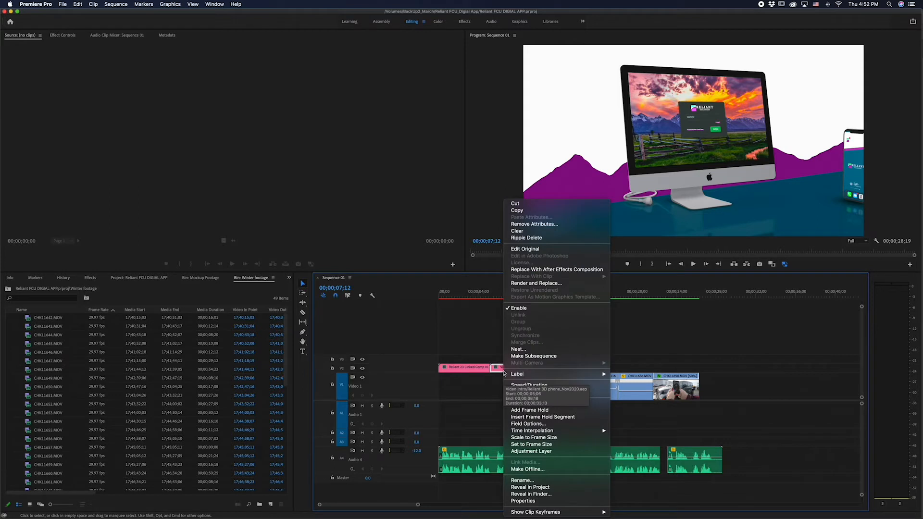
click(543, 249)
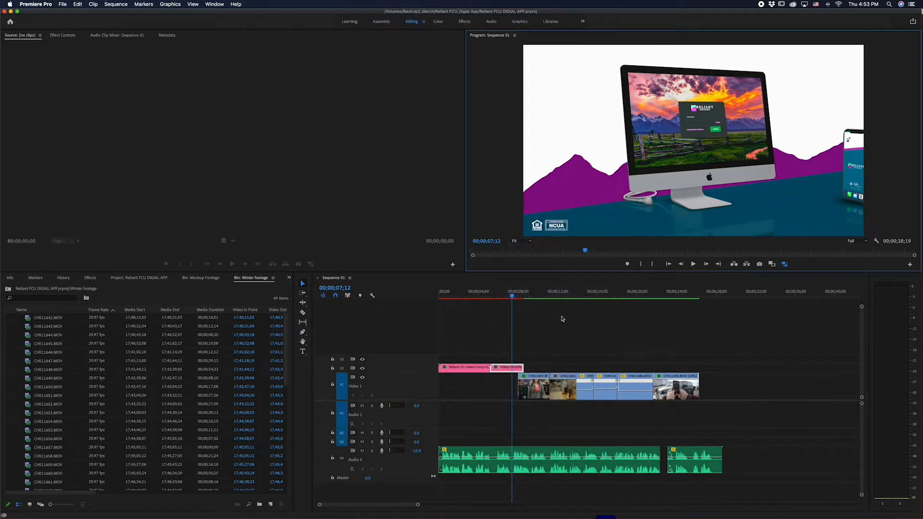
click(606, 505)
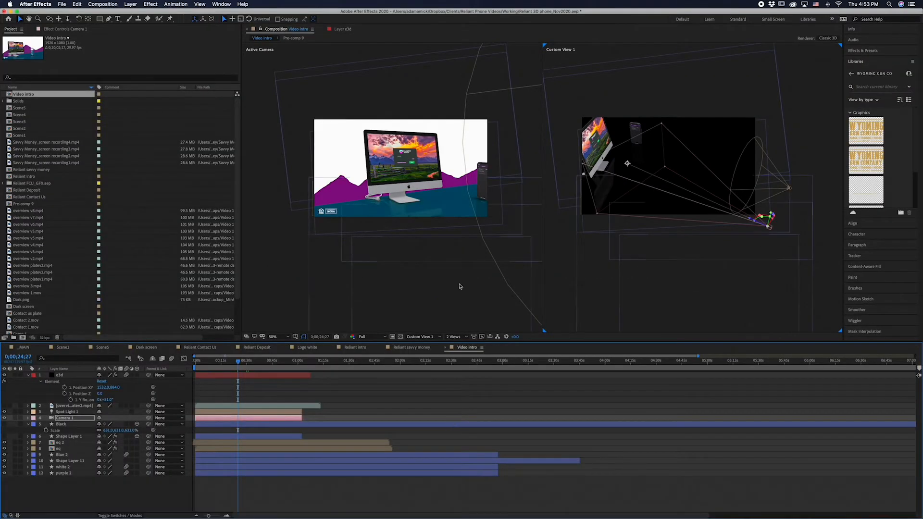
Move the time to 0;00;03;11 and open the Element effect's Scene Setup for the e3d layer
drag(238, 361, 201, 362)
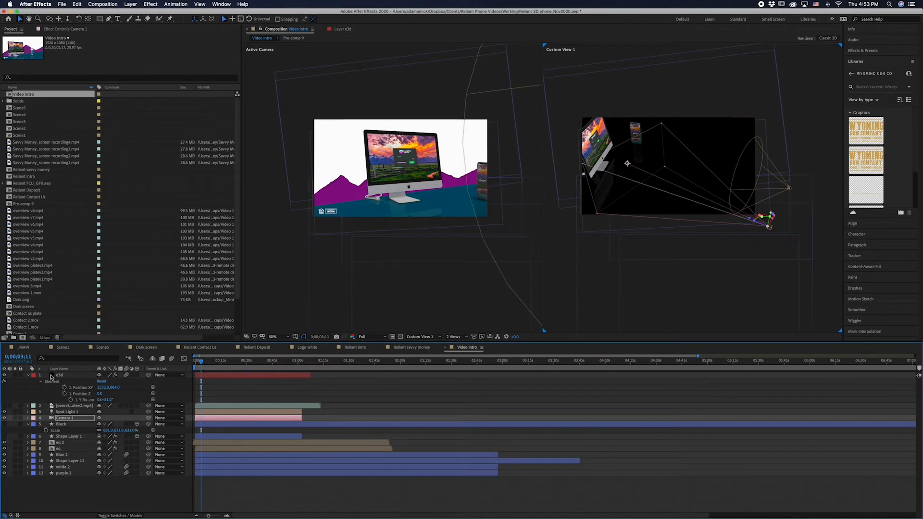
click(66, 376)
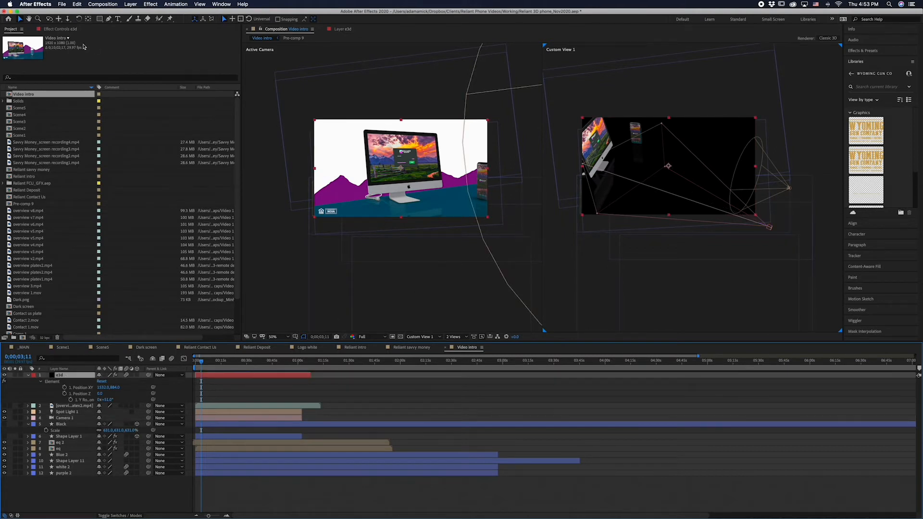
click(59, 29)
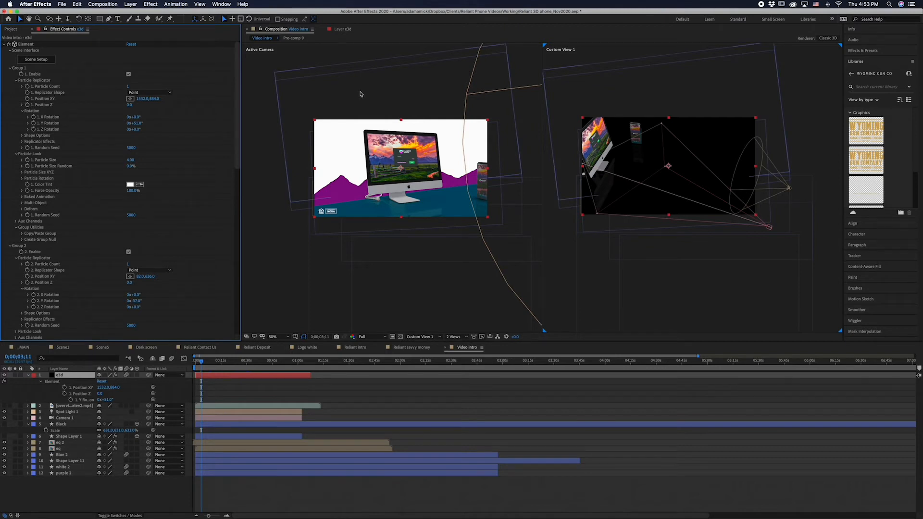
click(47, 61)
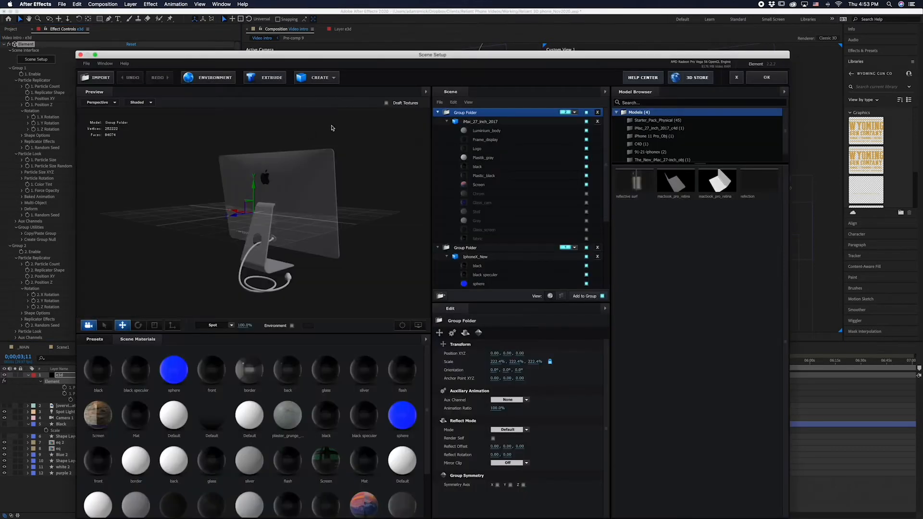
Inspect the IphoneX_New and iMac_27_inch_2017 models from several angles and close Scene Setup
drag(283, 242, 438, 237)
click(497, 255)
drag(288, 222, 353, 222)
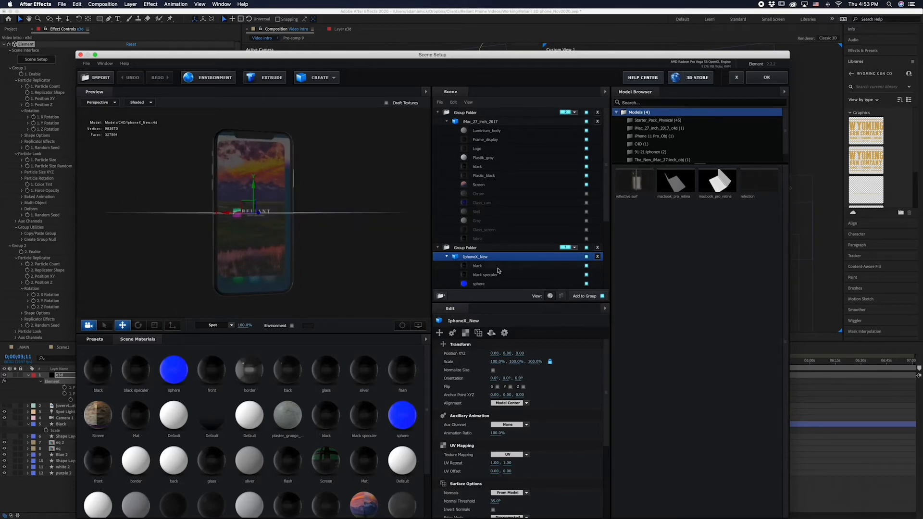
click(470, 121)
drag(170, 289, 280, 267)
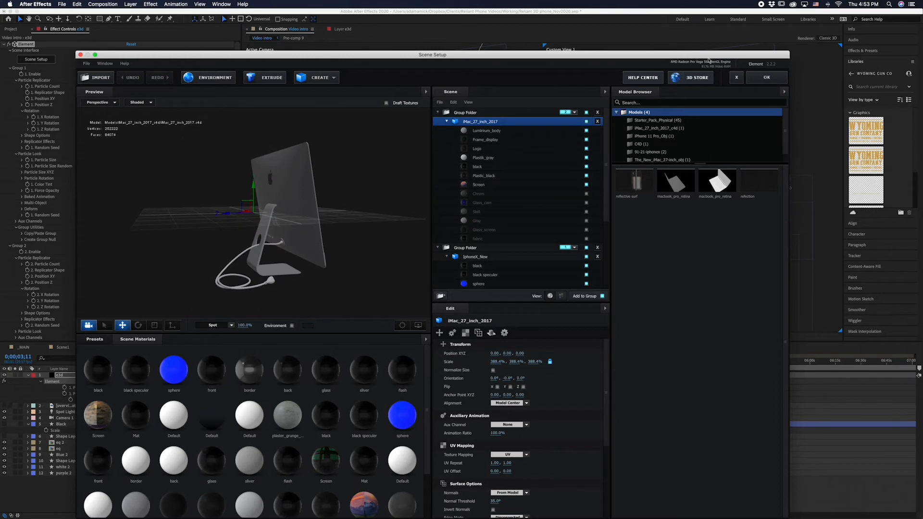
click(767, 78)
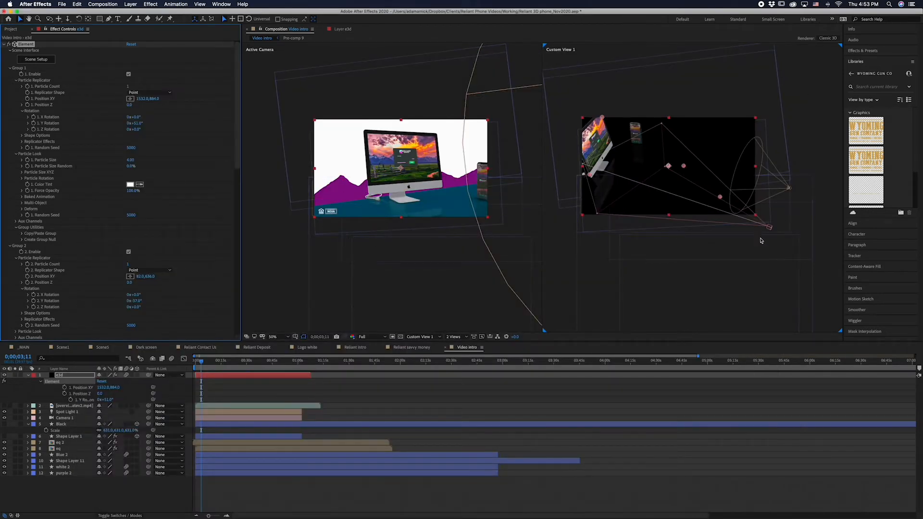
Reposition Camera 1 to frame both the iMac and the phone, and check the composition up to 0;00;35;20
click(768, 225)
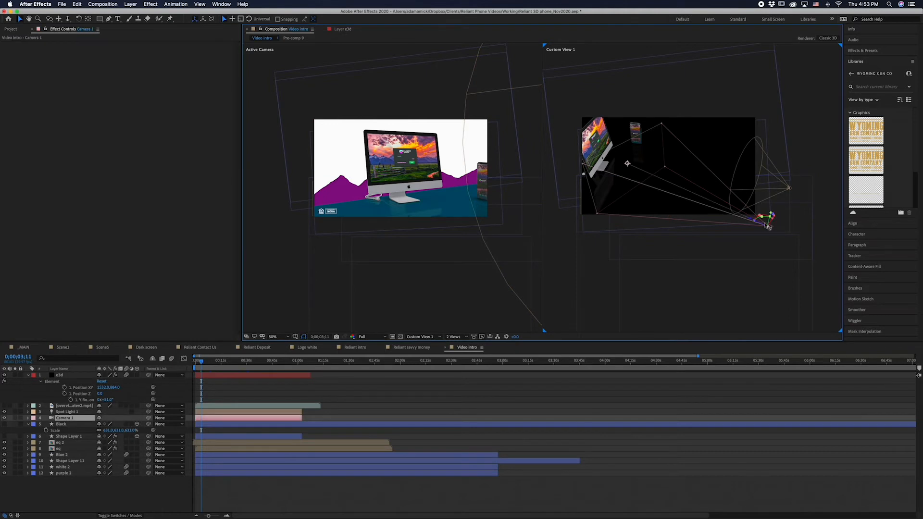
drag(753, 222, 770, 200)
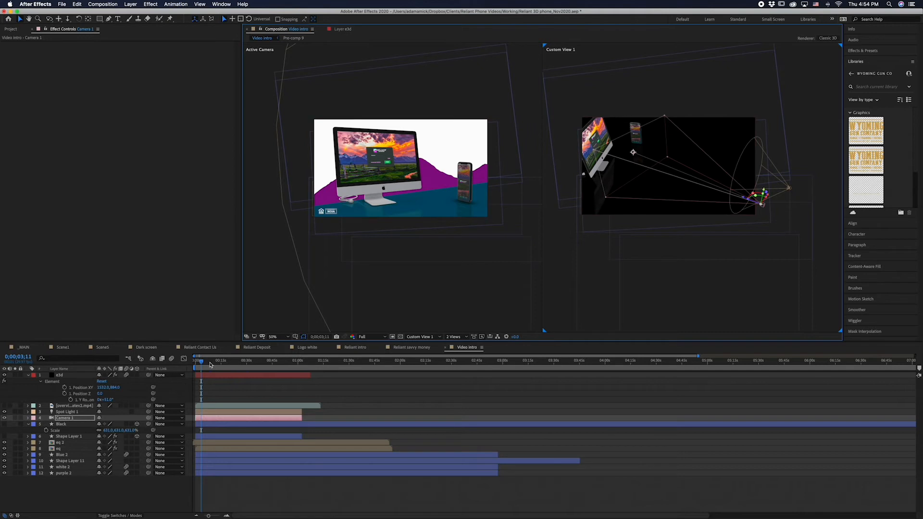
drag(205, 368, 257, 366)
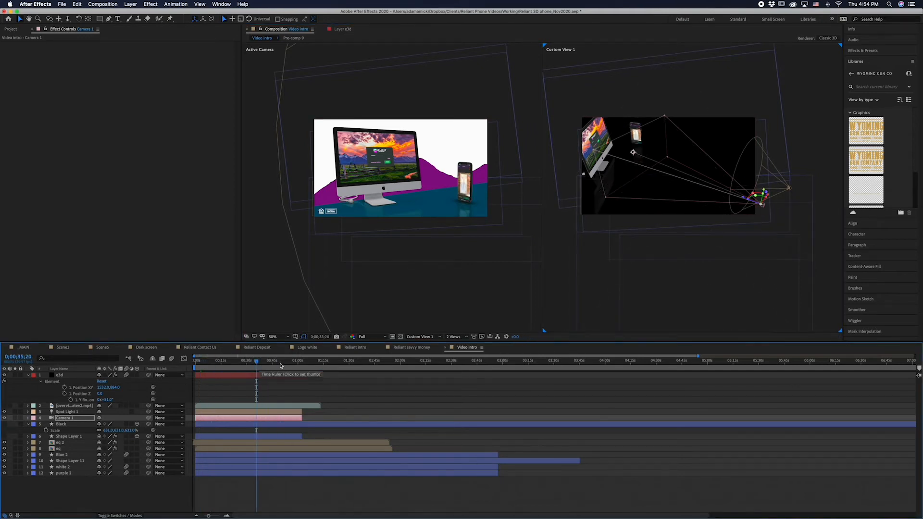
Bring the Video intro composition from the After Effects project into the Winter footage bin in Premiere Pro
key(super+Tab)
click(11, 29)
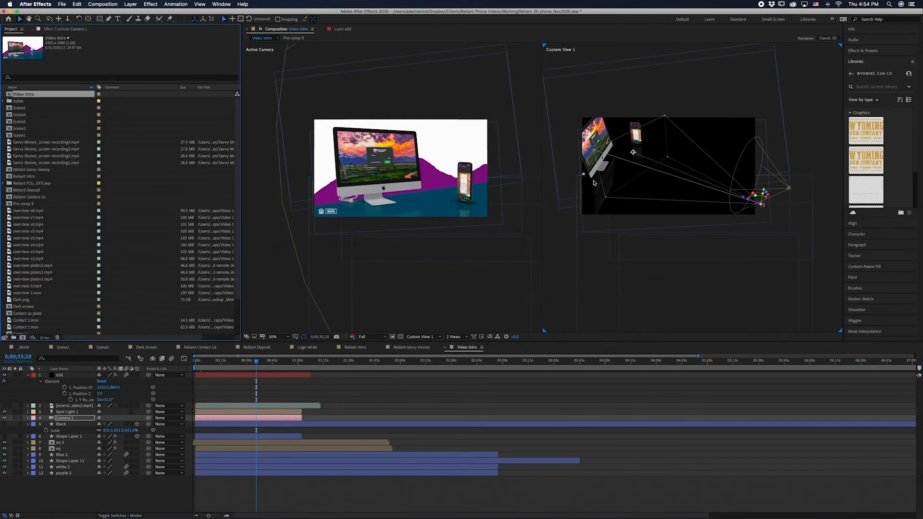
click(5, 94)
click(10, 95)
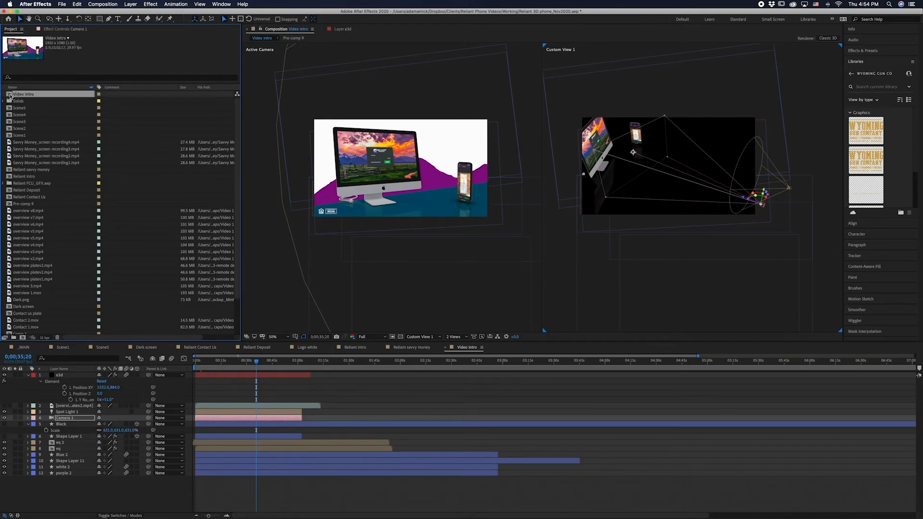
key(super+Tab)
key(super+Tab)
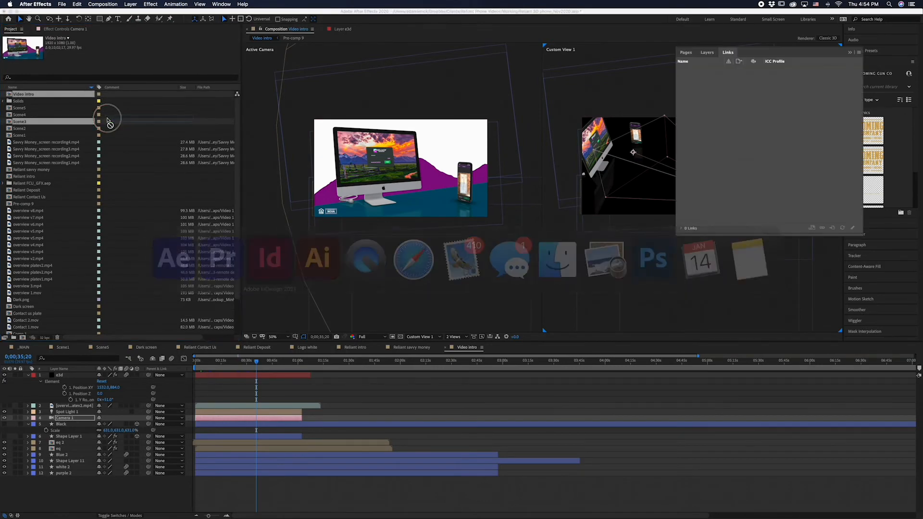
key(super+Tab)
key(super+Tab)
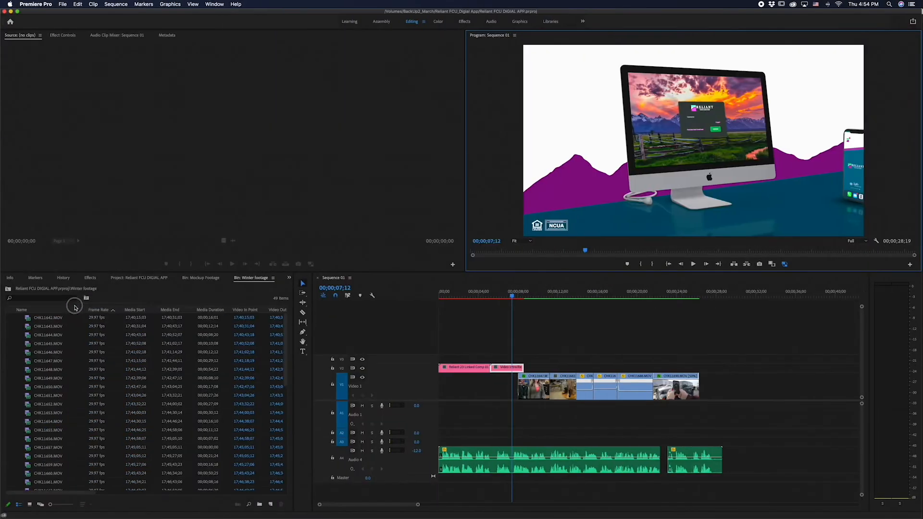
click(82, 370)
key(super+v)
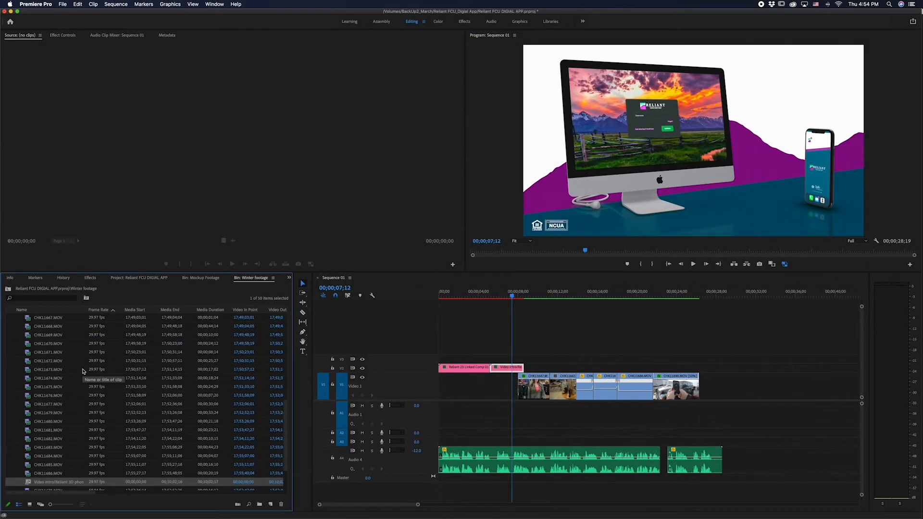
Open the imported Video intro composition in the source monitor and scrub to 00;00;13;13
double_click(27, 484)
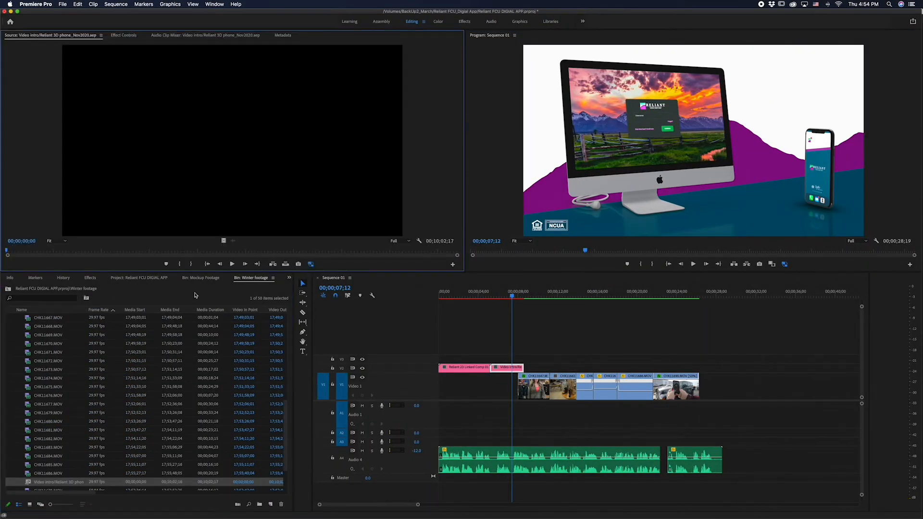
drag(118, 248, 17, 246)
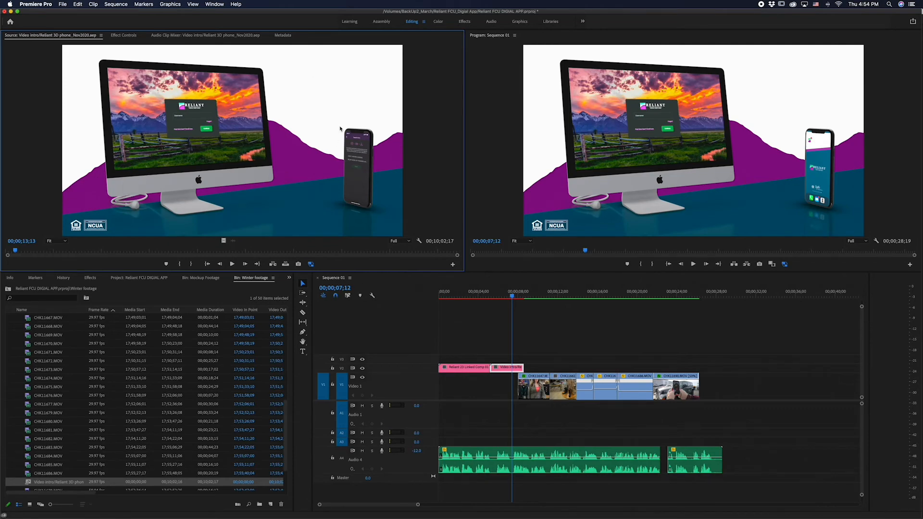
Move Camera 1 farther back from the devices in After Effects and return to the sequence in Premiere Pro
key(ctrl+Right)
key(super+Tab)
key(super+Tab)
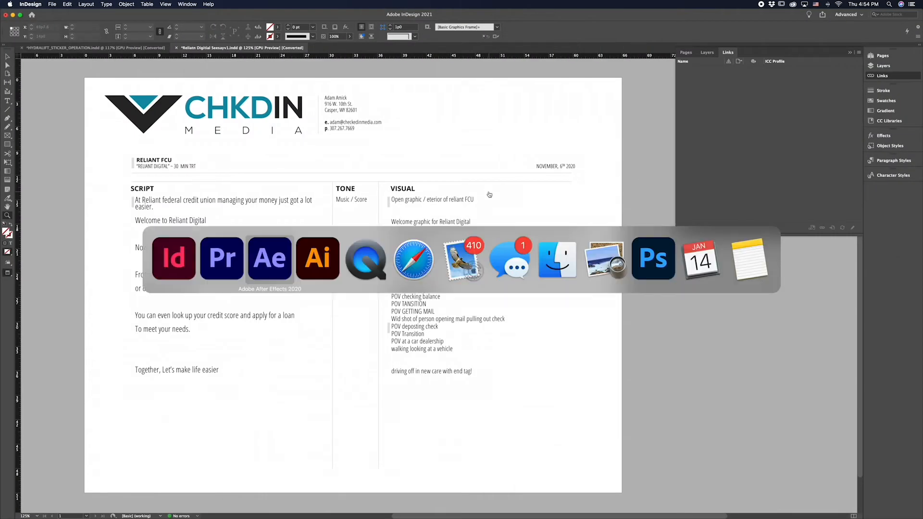
click(765, 207)
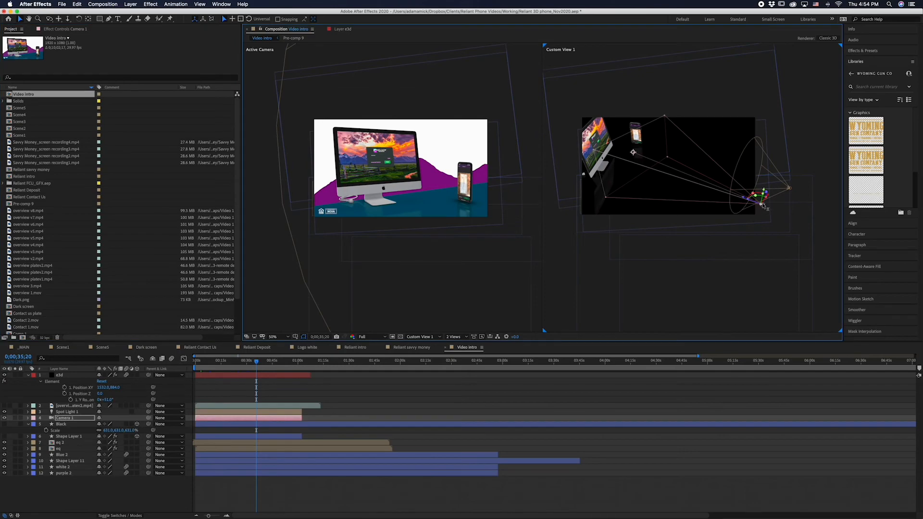
drag(759, 204, 810, 222)
key(super+Tab)
key(super+Tab)
key(super+Tab)
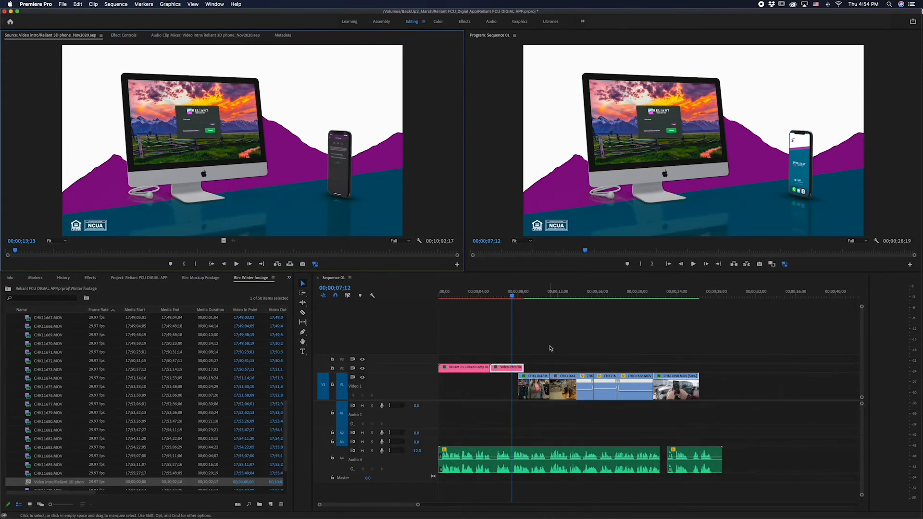
Review Sequence 01 from the end of the intro through the dealership shot to 00;00;26;08
click(519, 295)
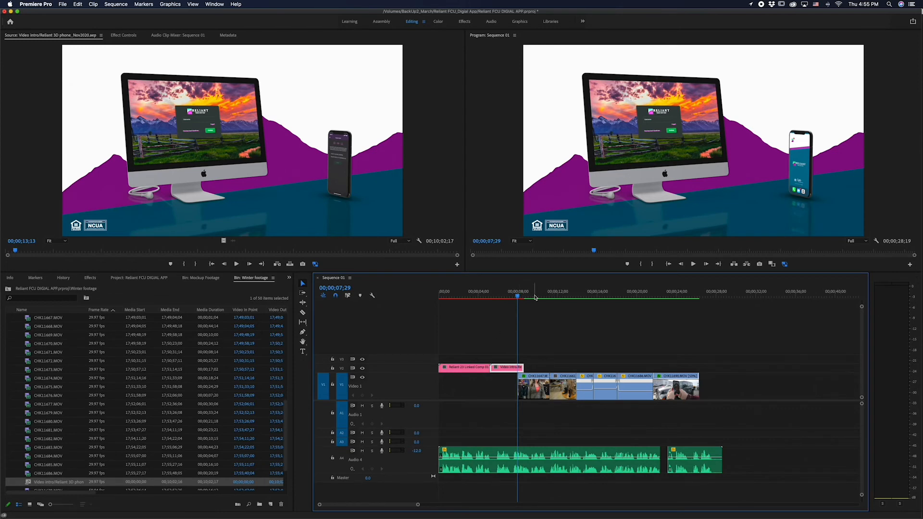
click(533, 296)
click(694, 297)
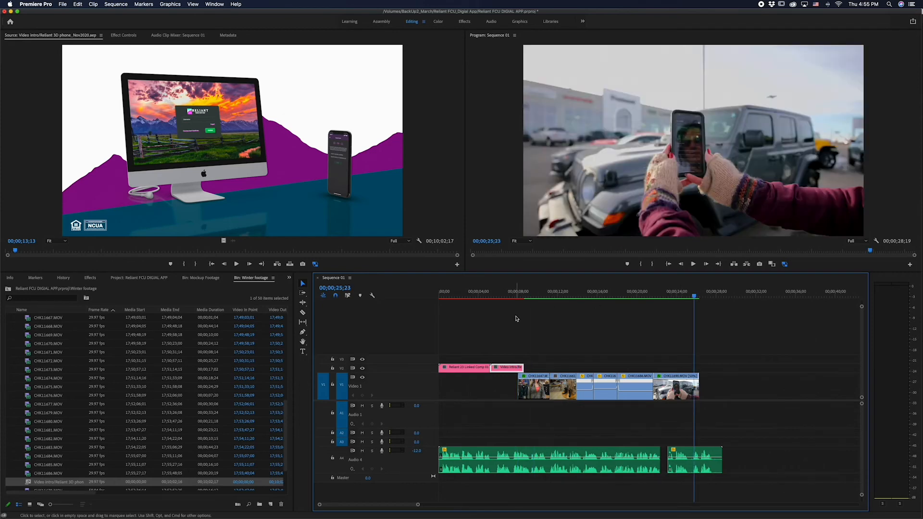
drag(695, 293, 624, 339)
click(700, 295)
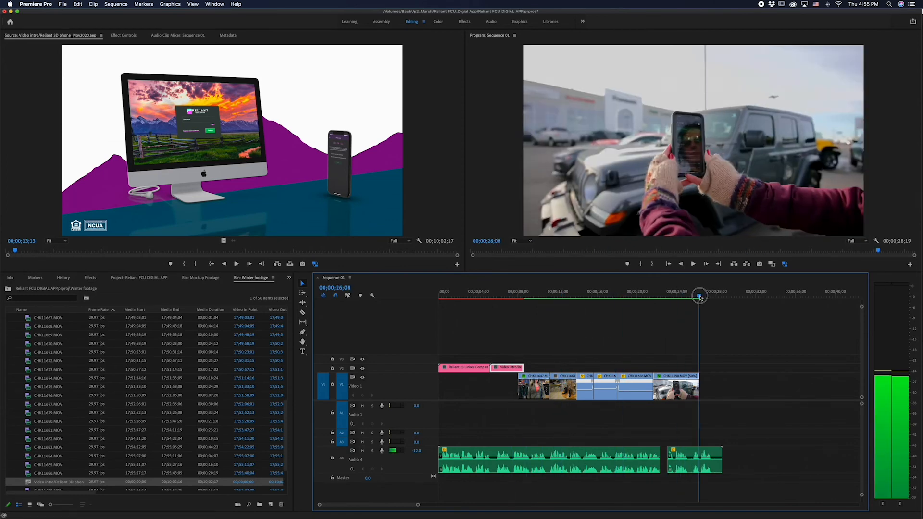